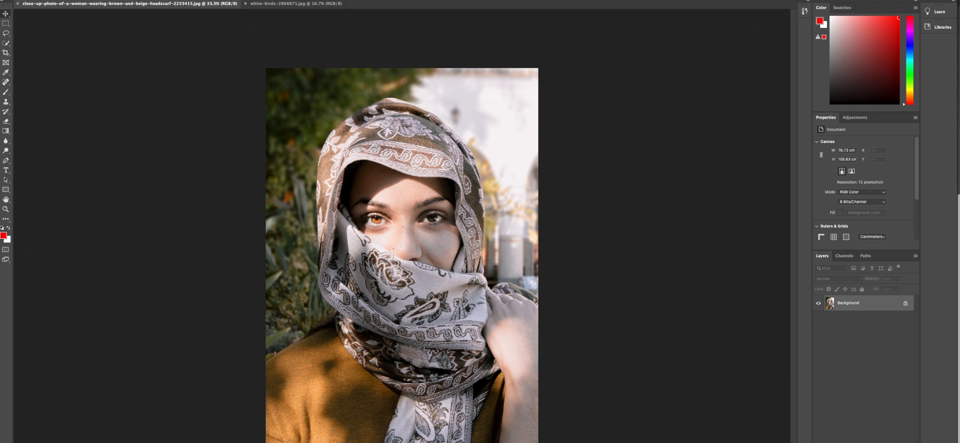
# Check the Photoshop version information and look at the open white-birds photo before returning to the portrait.
pyautogui.click(31, 0)
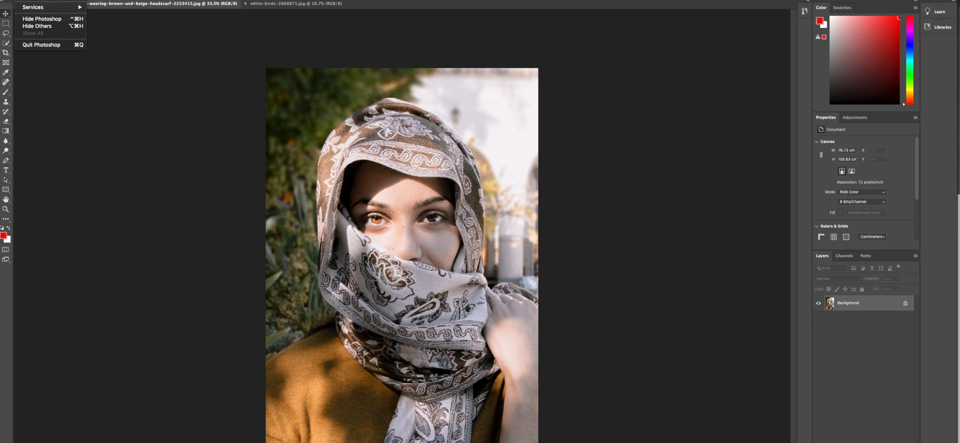
pyautogui.click(31, 0)
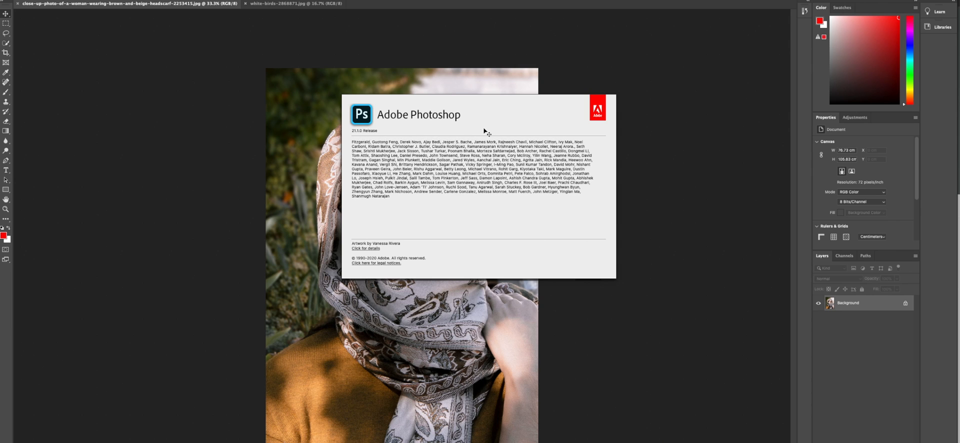
pyautogui.click(485, 153)
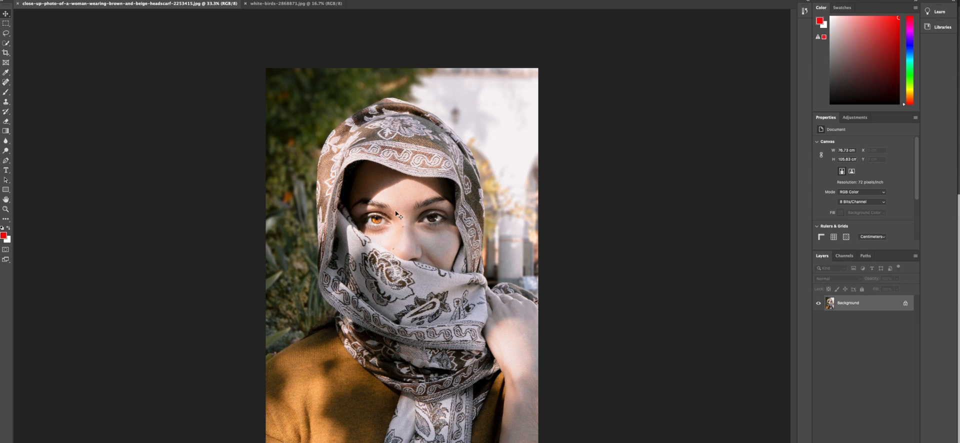
pyautogui.click(270, 3)
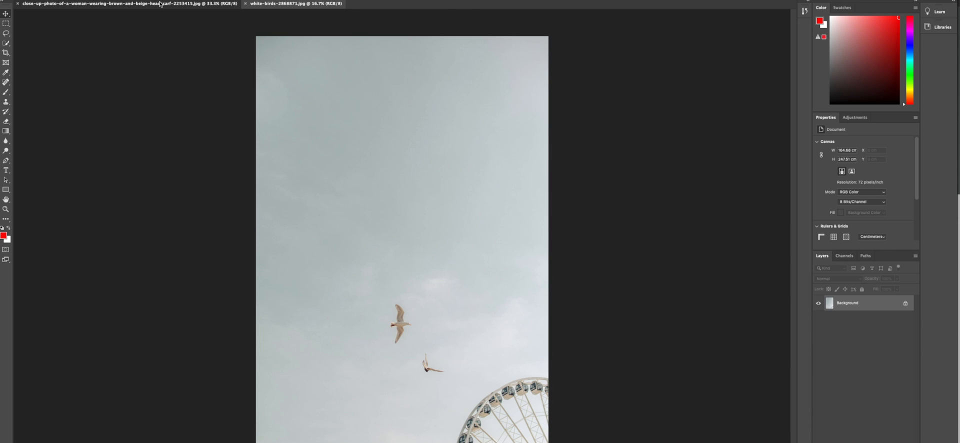
pyautogui.click(220, 4)
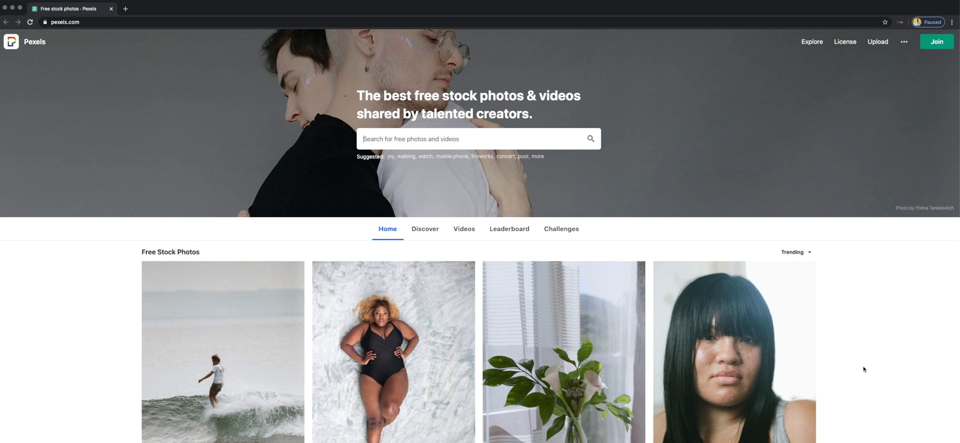
# Browse the trending free stock photos on the Pexels home page in the web browser.
pyautogui.scroll(-6, 863, 370)
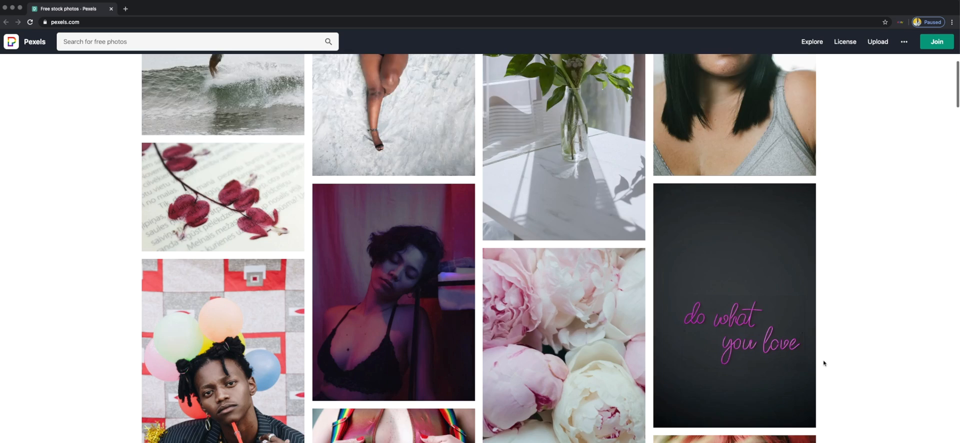
pyautogui.scroll(-8, 824, 363)
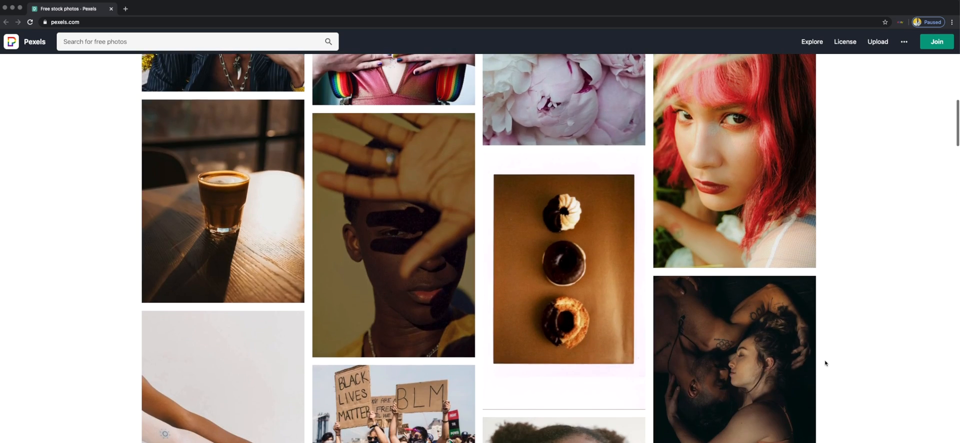
pyautogui.scroll(-6, 825, 363)
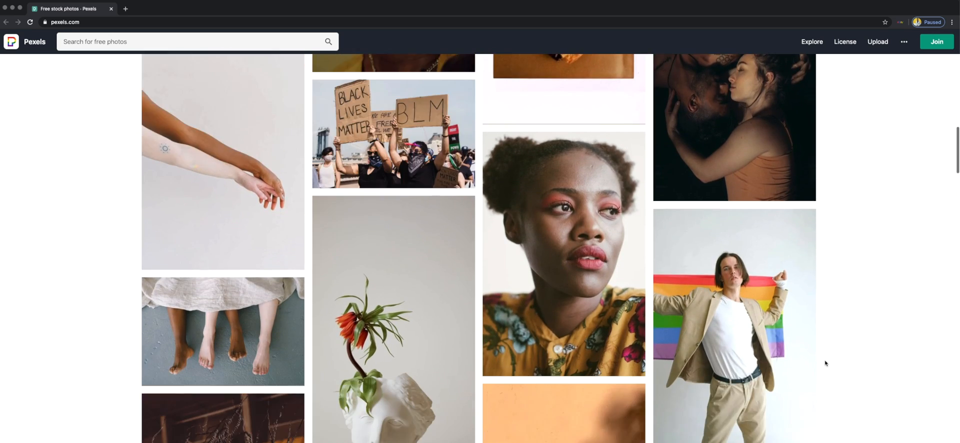
pyautogui.scroll(-2, 825, 363)
pyautogui.scroll(-6, 825, 363)
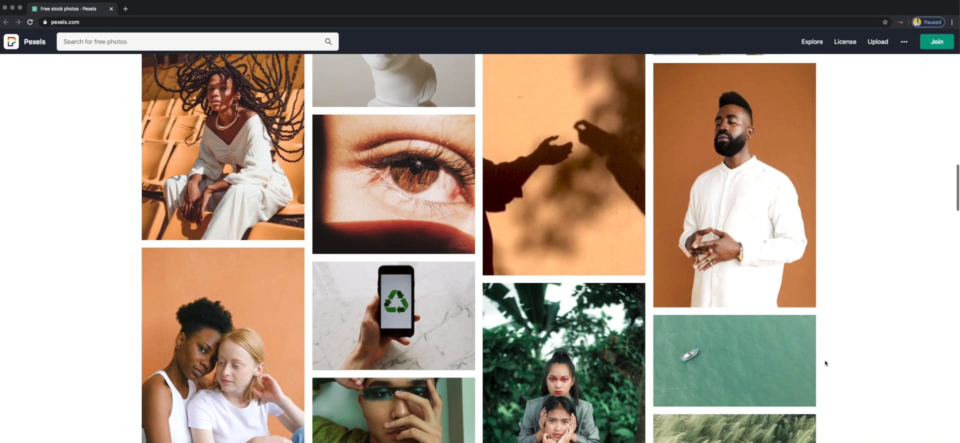
pyautogui.scroll(-10, 826, 363)
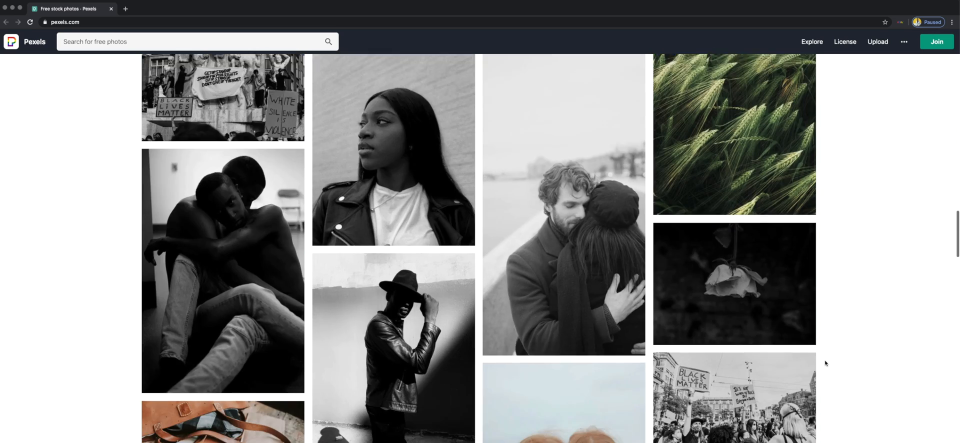
pyautogui.scroll(-6, 825, 363)
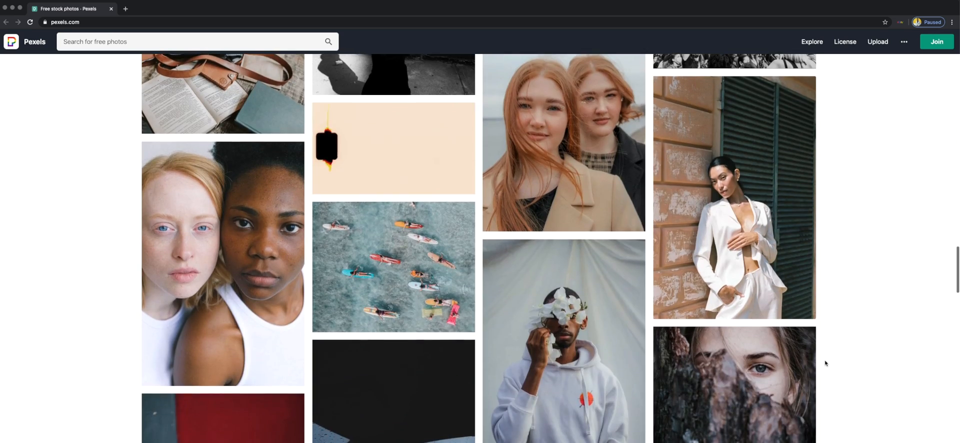
pyautogui.scroll(-5, 825, 363)
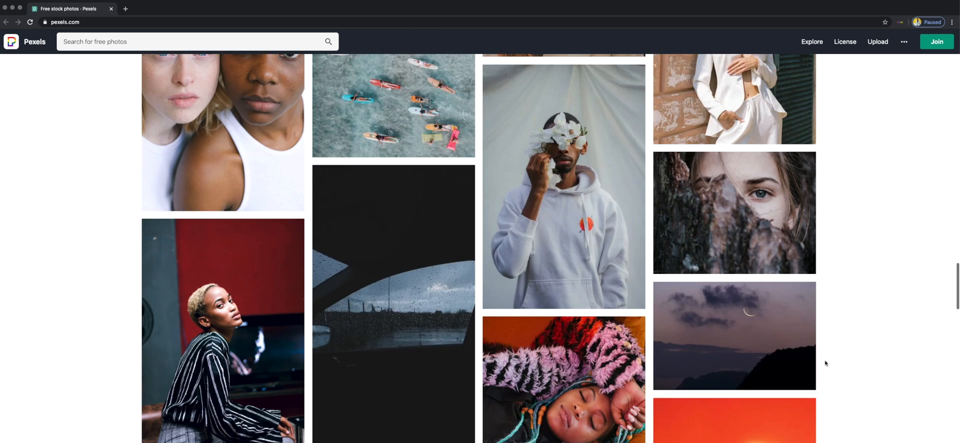
pyautogui.scroll(-7, 826, 363)
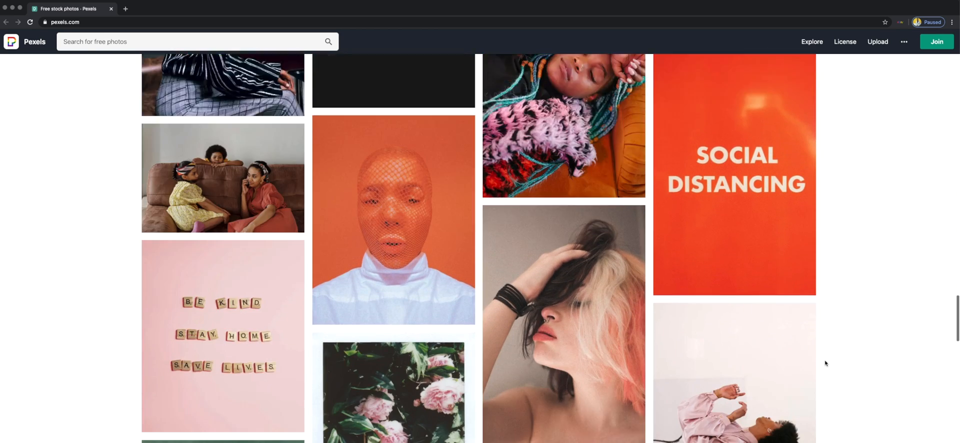
pyautogui.scroll(-4, 825, 361)
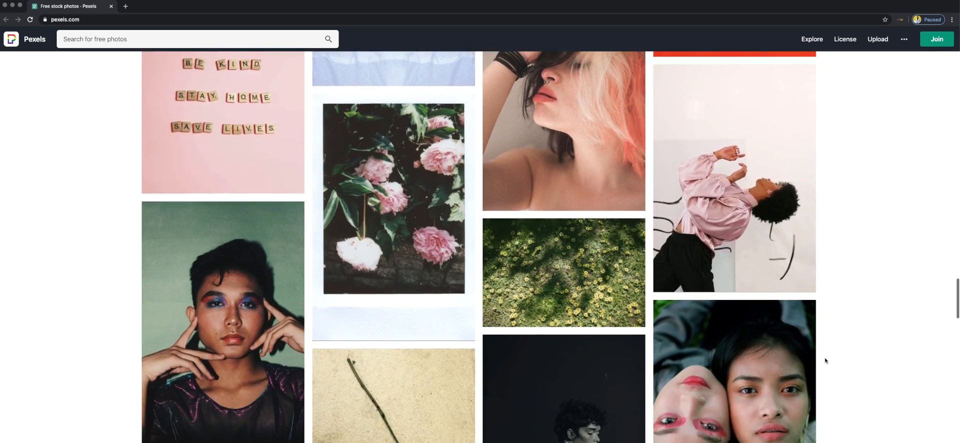
pyautogui.scroll(-7, 825, 361)
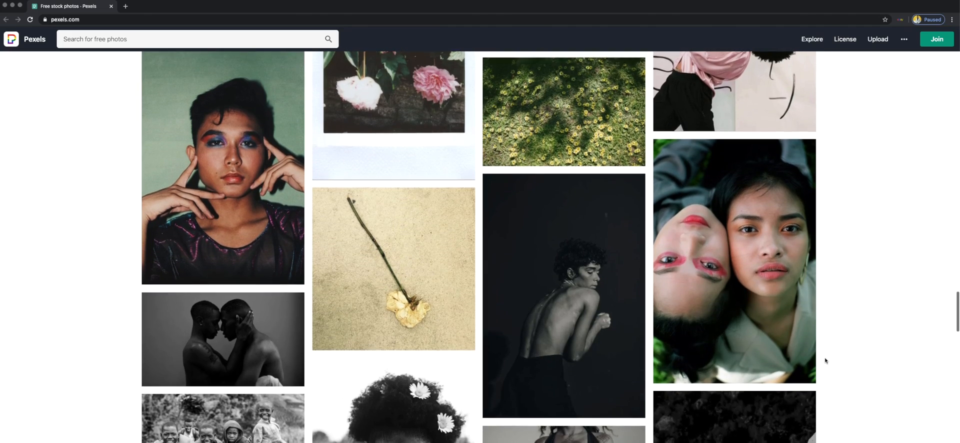
pyautogui.scroll(20, 825, 361)
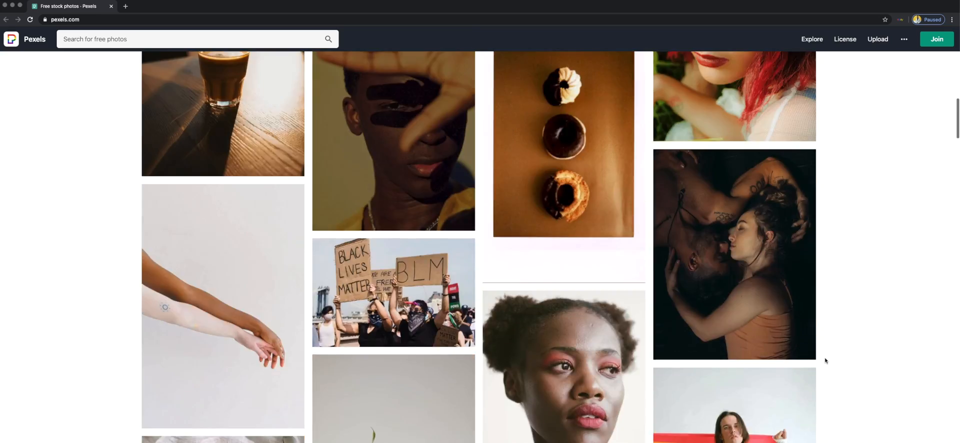
pyautogui.scroll(2, 825, 361)
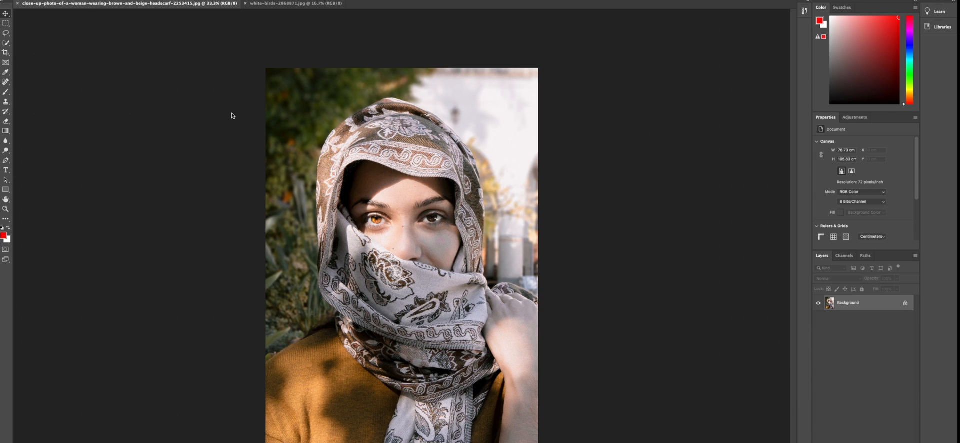
# Choose the Clone Stamp tool in the portrait photo and adjust its brush size for retouching small spots on the face.
pyautogui.click(6, 209)
pyautogui.click(403, 209)
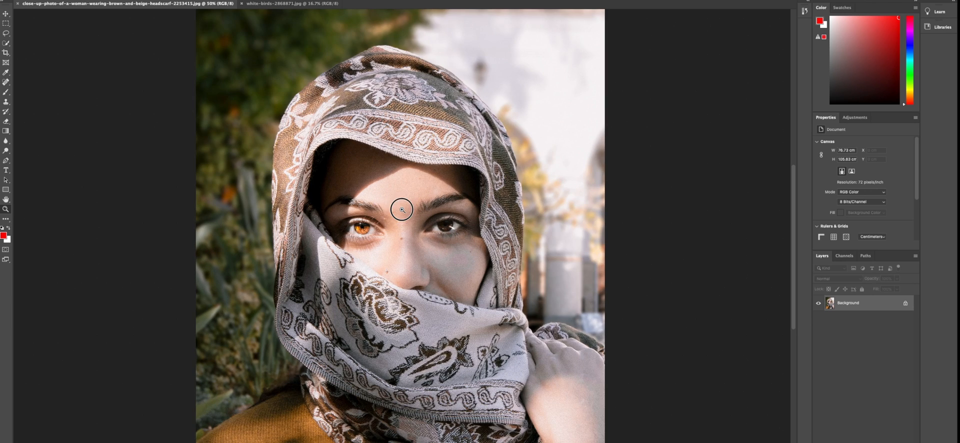
pyautogui.click(402, 209)
pyautogui.click(402, 209)
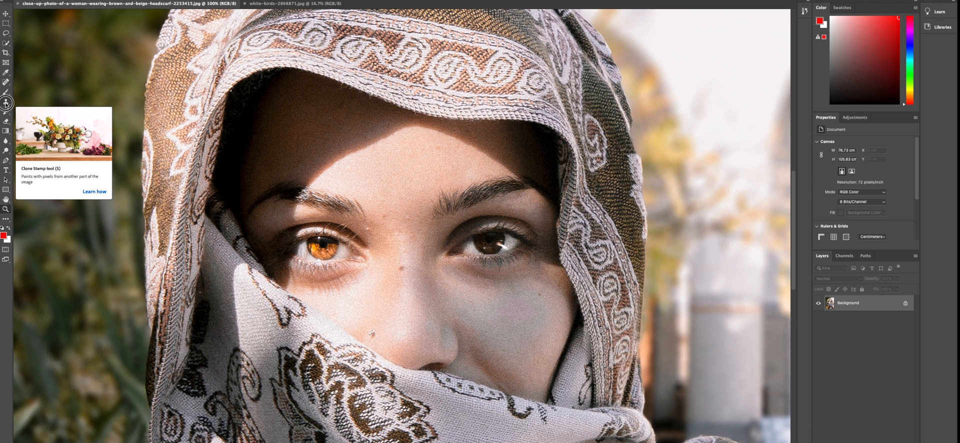
pyautogui.rightClick(6, 5)
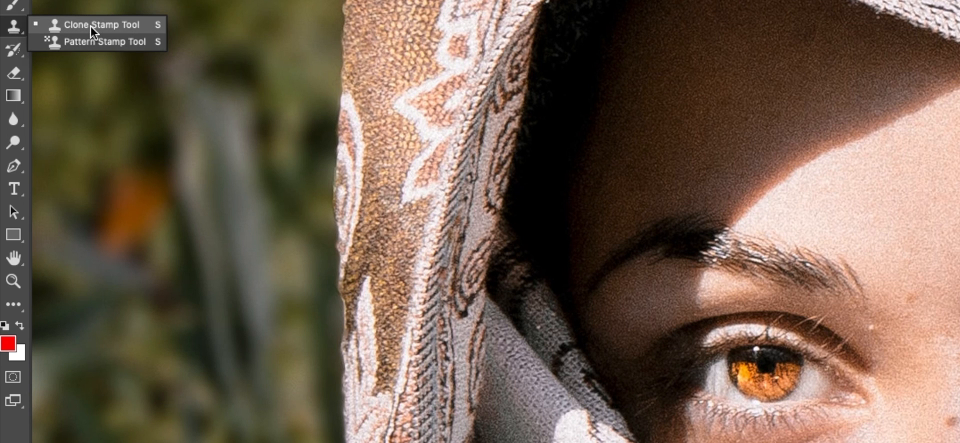
pyautogui.click(85, 26)
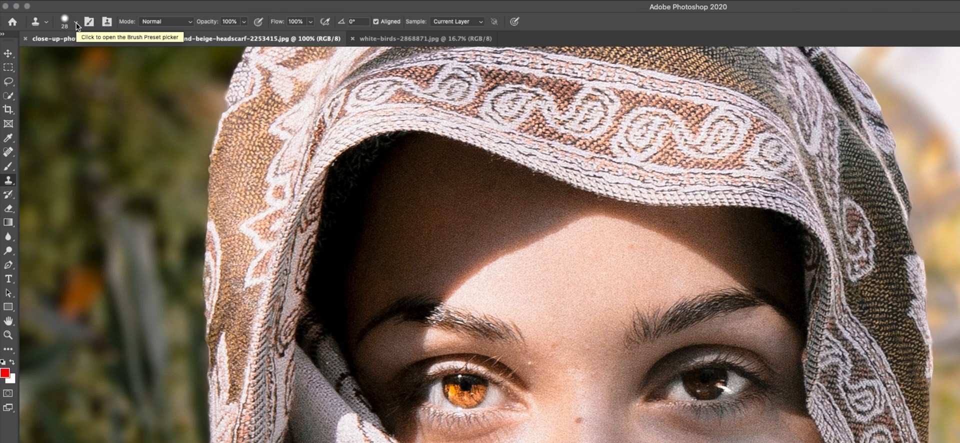
pyautogui.click(76, 23)
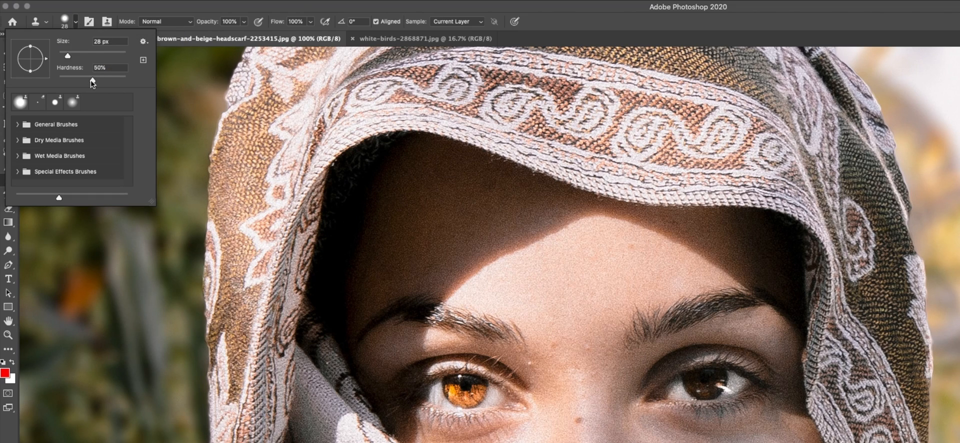
pyautogui.moveTo(68, 59); pyautogui.dragTo(75, 57)
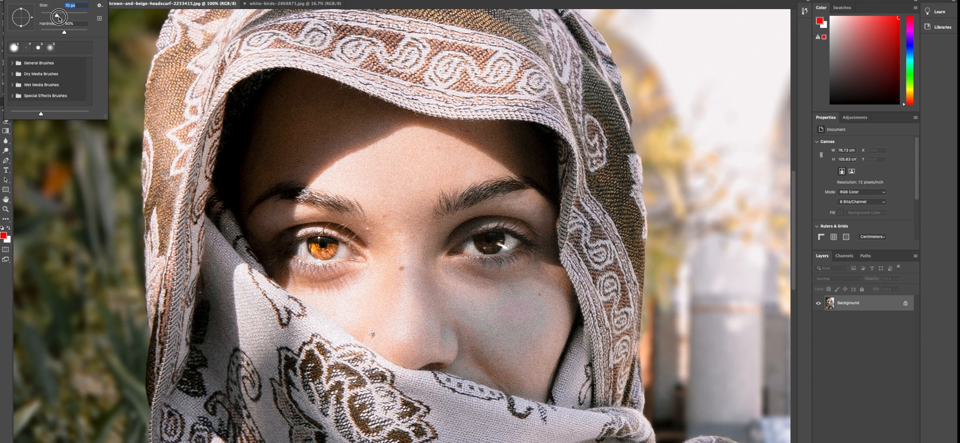
pyautogui.moveTo(52, 16)
pyautogui.mouseDown()
pyautogui.moveTo(61, 15)
pyautogui.moveTo(49, 16)
pyautogui.mouseUp()
pyautogui.press('Return')
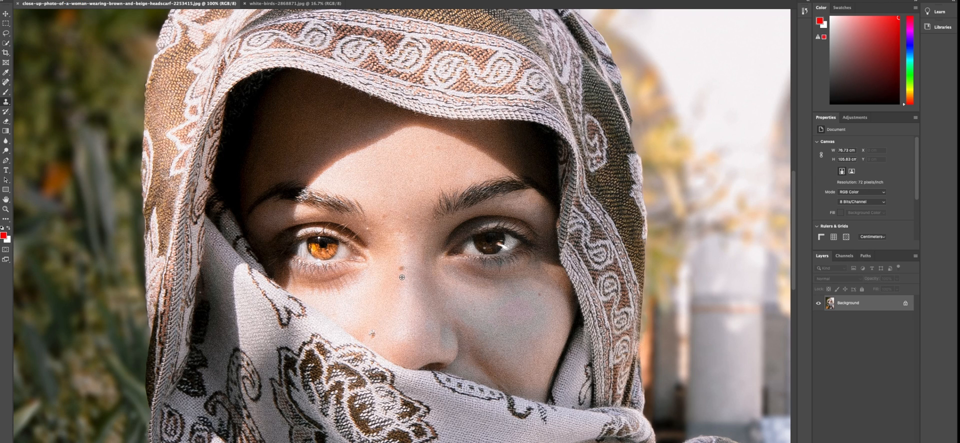
# Remove the mole on the bridge of the woman's nose by cloning clean skin sampled nearby over it.
pyautogui.click(403, 269)
pyautogui.click(401, 269)
pyautogui.keyDown('alt'); pyautogui.click(399, 233); pyautogui.keyUp('alt')
pyautogui.click(405, 222)
pyautogui.click(5, 209)
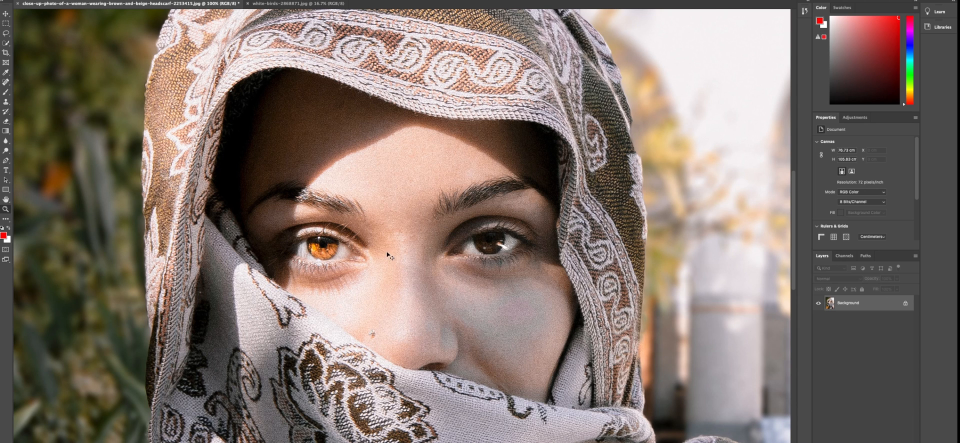
pyautogui.keyDown('alt'); pyautogui.click(395, 265); pyautogui.keyUp('alt')
pyautogui.keyDown('alt'); pyautogui.click(402, 285); pyautogui.keyUp('alt')
pyautogui.keyDown('alt'); pyautogui.click(396, 302); pyautogui.keyUp('alt')
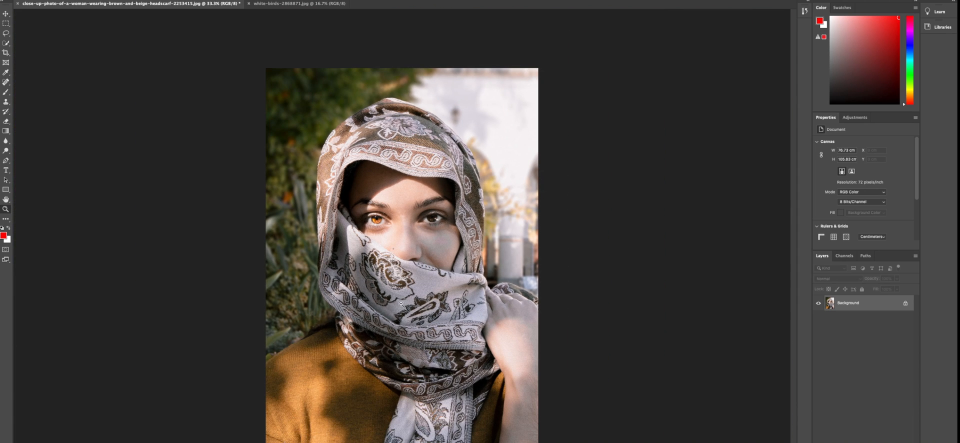
# Switch to the white-birds photo and enlarge the Clone Stamp brush for working on the lower bird.
pyautogui.click(283, 4)
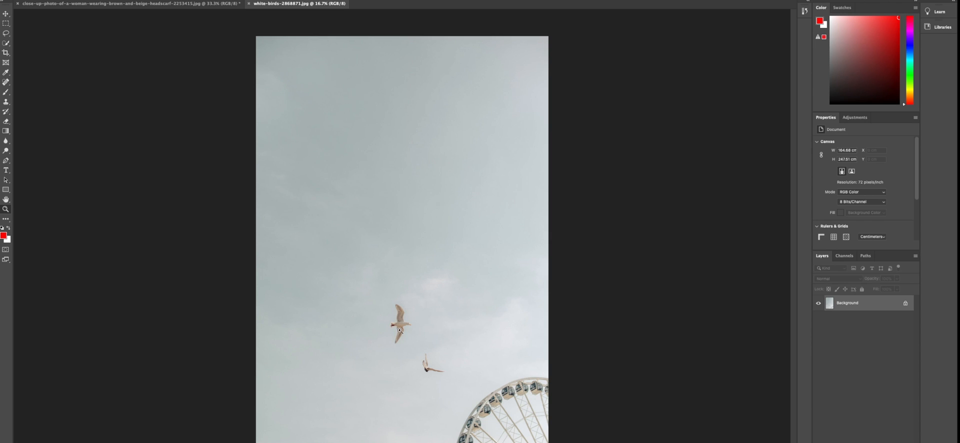
pyautogui.moveTo(431, 368); pyautogui.dragTo(456, 349)
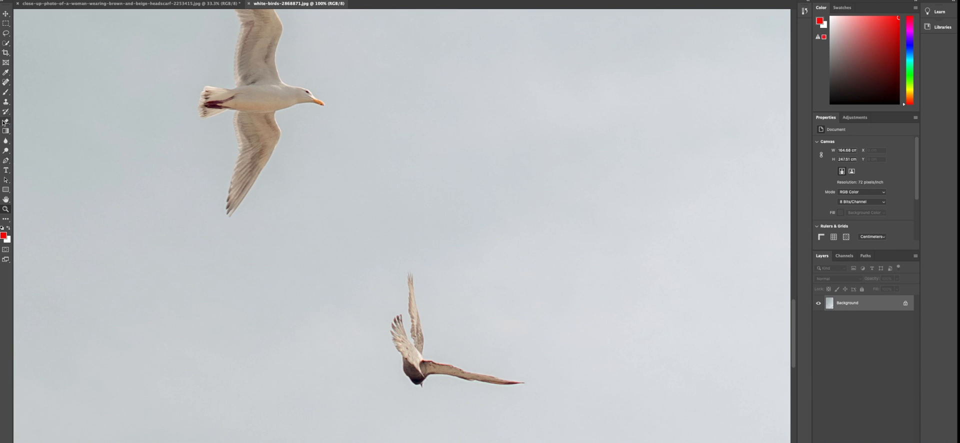
pyautogui.click(5, 102)
pyautogui.click(36, 0)
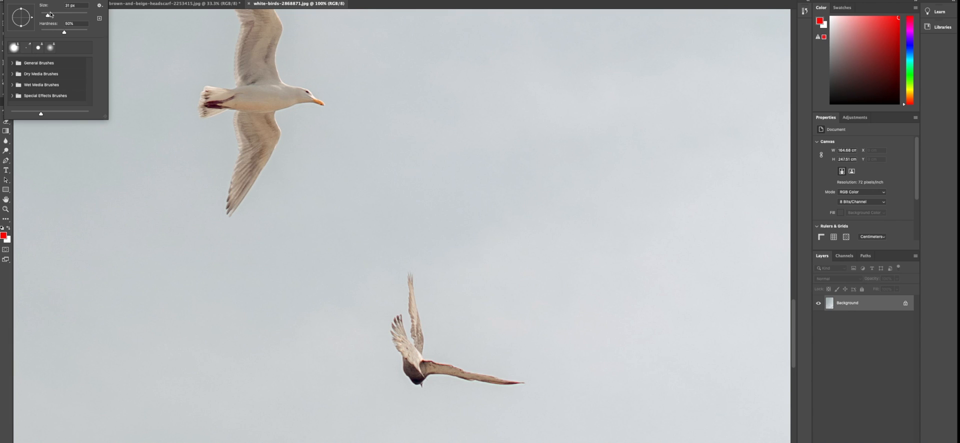
pyautogui.moveTo(50, 15); pyautogui.dragTo(59, 15)
# Clone nearby sky over the upright and outstretched wings of the lower bird.
pyautogui.moveTo(395, 268); pyautogui.dragTo(401, 268)
pyautogui.keyDown('alt'); pyautogui.click(440, 279); pyautogui.keyUp('alt')
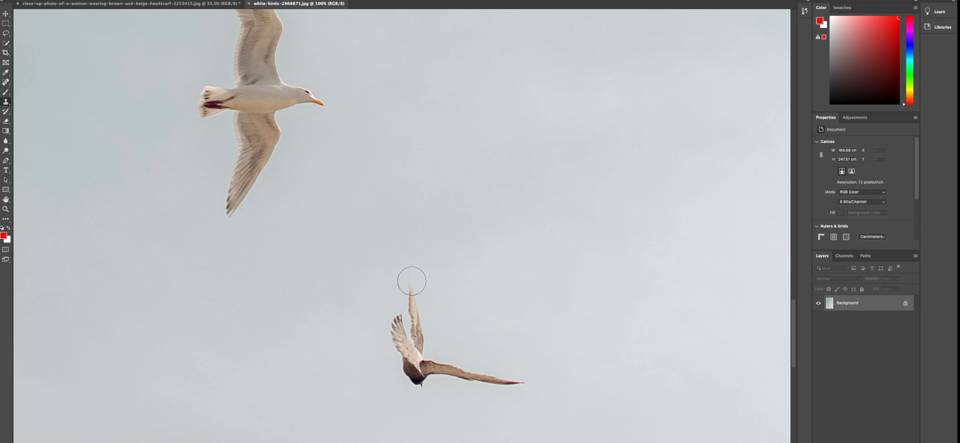
pyautogui.moveTo(416, 297)
pyautogui.mouseDown()
pyautogui.moveTo(419, 333)
pyautogui.moveTo(408, 317)
pyautogui.moveTo(397, 321)
pyautogui.moveTo(412, 354)
pyautogui.mouseUp()
pyautogui.moveTo(533, 376)
pyautogui.mouseDown()
pyautogui.moveTo(468, 376)
pyautogui.moveTo(494, 396)
pyautogui.moveTo(469, 371)
pyautogui.moveTo(439, 366)
pyautogui.moveTo(484, 374)
pyautogui.moveTo(452, 386)
pyautogui.mouseUp()
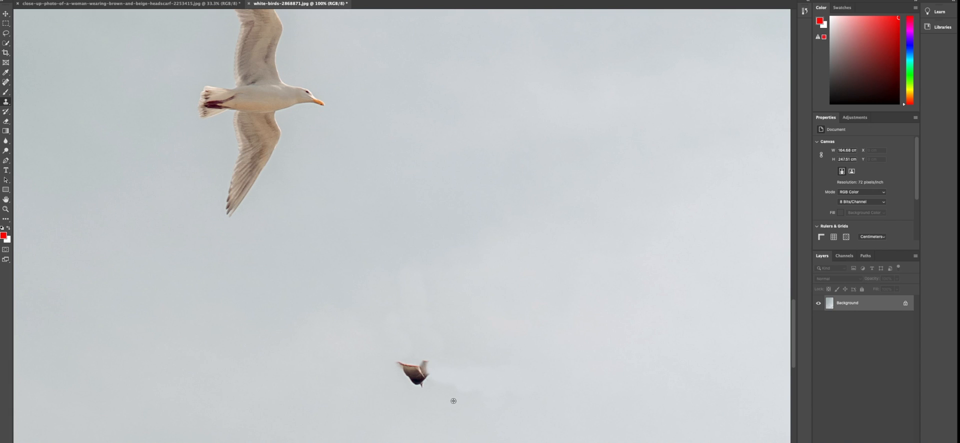
# Erase the lower bird's remaining body by cloning sky repeatedly sampled from different spots around it.
pyautogui.keyDown('alt'); pyautogui.click(453, 401); pyautogui.keyUp('alt')
pyautogui.keyDown('alt'); pyautogui.click(438, 390); pyautogui.keyUp('alt')
pyautogui.moveTo(441, 374); pyautogui.dragTo(455, 382)
pyautogui.moveTo(419, 402)
pyautogui.mouseDown()
pyautogui.moveTo(418, 386)
pyautogui.moveTo(400, 387)
pyautogui.mouseUp()
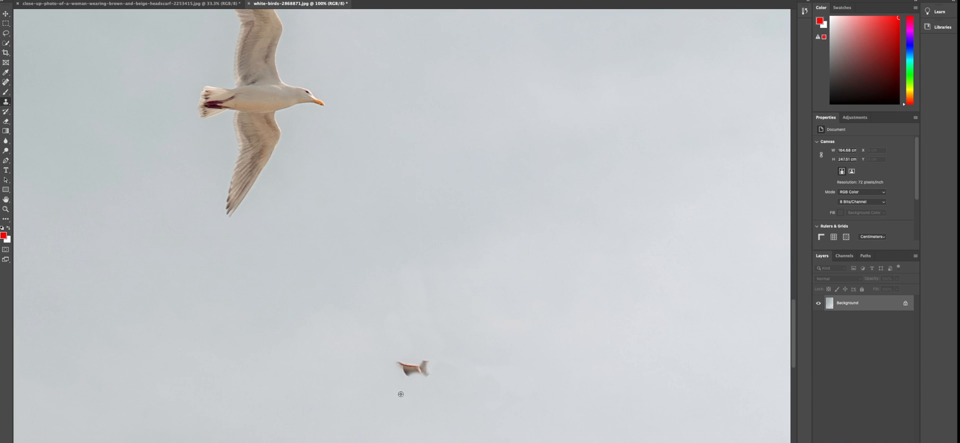
pyautogui.keyDown('alt'); pyautogui.click(407, 335); pyautogui.keyUp('alt')
pyautogui.moveTo(416, 355)
pyautogui.mouseDown()
pyautogui.moveTo(451, 384)
pyautogui.moveTo(401, 368)
pyautogui.mouseUp()
pyautogui.keyDown('alt'); pyautogui.click(391, 402); pyautogui.keyUp('alt')
pyautogui.keyDown('alt'); pyautogui.click(426, 417); pyautogui.keyUp('alt')
pyautogui.click(428, 376)
pyautogui.keyDown('alt'); pyautogui.click(463, 345); pyautogui.keyUp('alt')
pyautogui.click(441, 364)
pyautogui.keyDown('alt'); pyautogui.click(476, 359); pyautogui.keyUp('alt')
pyautogui.moveTo(478, 372); pyautogui.dragTo(519, 402)
pyautogui.keyDown('alt'); pyautogui.click(469, 348); pyautogui.keyUp('alt')
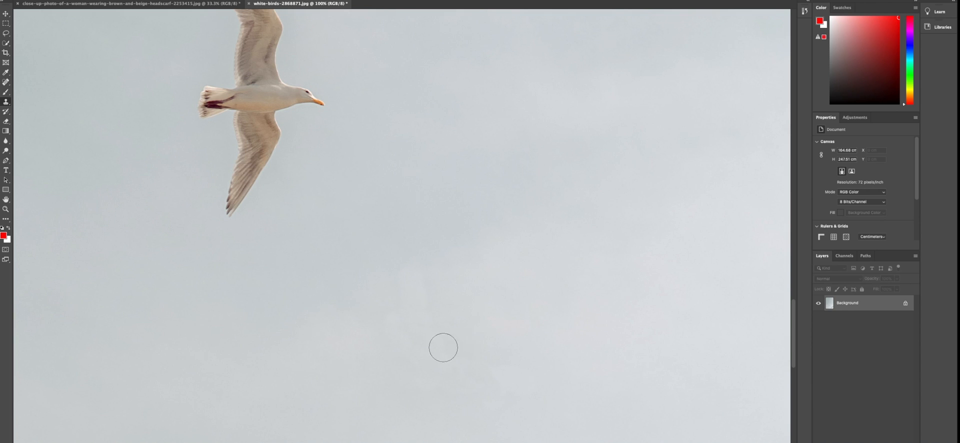
# Blend the retouched area where the lower bird was by cloning fresh sky samples over uneven patches.
pyautogui.moveTo(440, 348); pyautogui.dragTo(435, 358)
pyautogui.keyDown('alt'); pyautogui.click(443, 303); pyautogui.keyUp('alt')
pyautogui.moveTo(424, 310); pyautogui.dragTo(423, 316)
pyautogui.keyDown('alt'); pyautogui.click(376, 279); pyautogui.keyUp('alt')
pyautogui.click(405, 281)
pyautogui.keyDown('alt'); pyautogui.click(422, 279); pyautogui.keyUp('alt')
pyautogui.keyDown('alt'); pyautogui.click(452, 309); pyautogui.keyUp('alt')
pyautogui.click(415, 317)
pyautogui.keyDown('alt'); pyautogui.click(455, 323); pyautogui.keyUp('alt')
pyautogui.click(395, 333)
pyautogui.keyDown('alt'); pyautogui.click(395, 335); pyautogui.keyUp('alt')
pyautogui.click(394, 407)
pyautogui.click(447, 379)
pyautogui.keyDown('alt'); pyautogui.click(477, 325); pyautogui.keyUp('alt')
pyautogui.click(472, 367)
pyautogui.keyDown('alt'); pyautogui.click(470, 341); pyautogui.keyUp('alt')
pyautogui.click(446, 358)
pyautogui.press('z')
pyautogui.keyDown('alt'); pyautogui.click(395, 306); pyautogui.keyUp('alt')
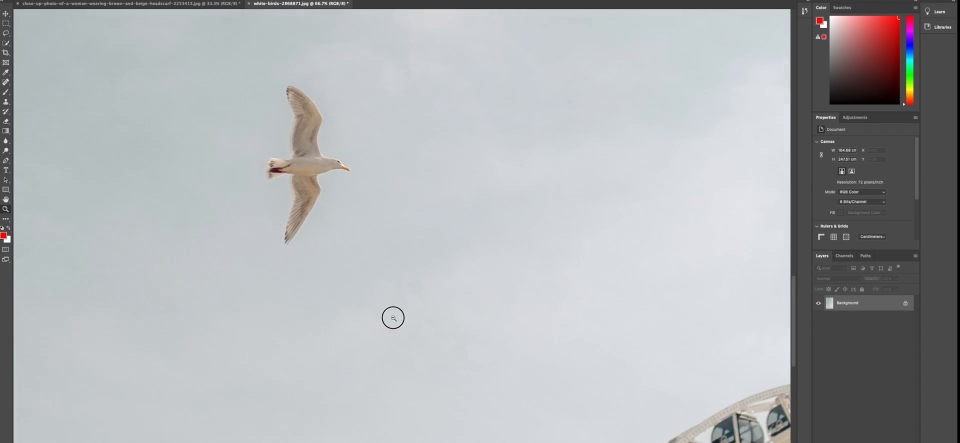
pyautogui.keyDown('alt'); pyautogui.click(380, 340); pyautogui.keyUp('alt')
pyautogui.keyDown('alt'); pyautogui.click(365, 343); pyautogui.keyUp('alt')
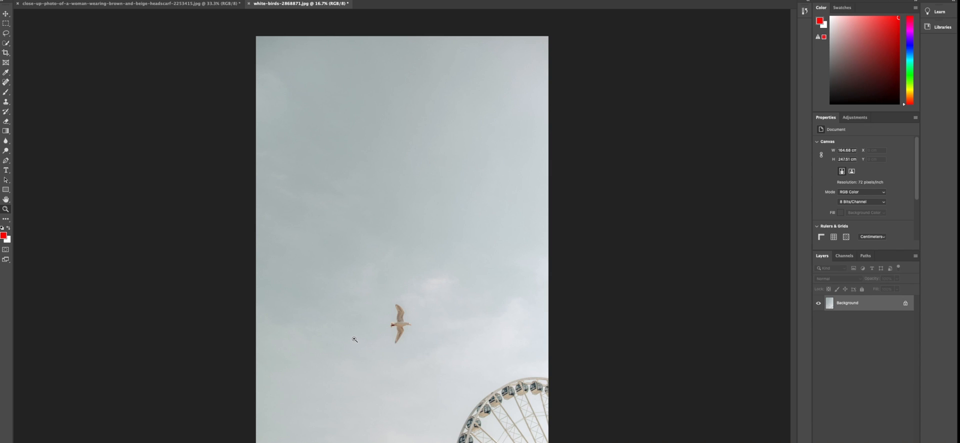
# Reactivate the Clone Stamp tool for further retouching of the birds photo.
pyautogui.press('s')
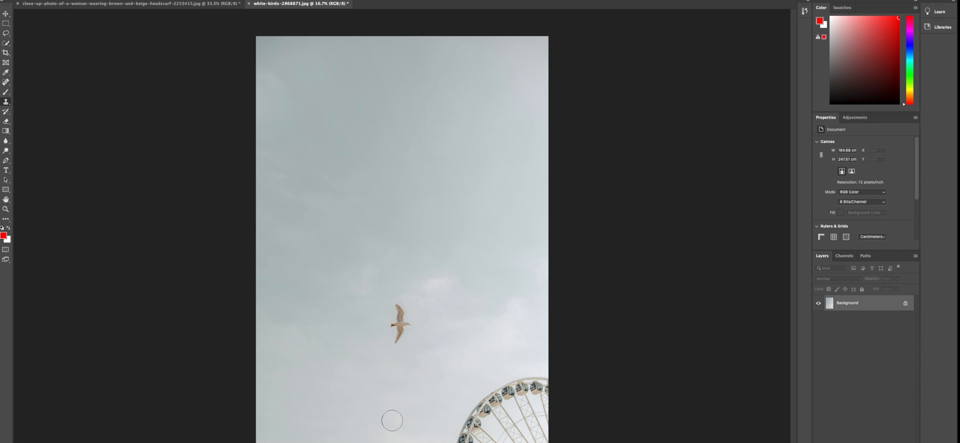